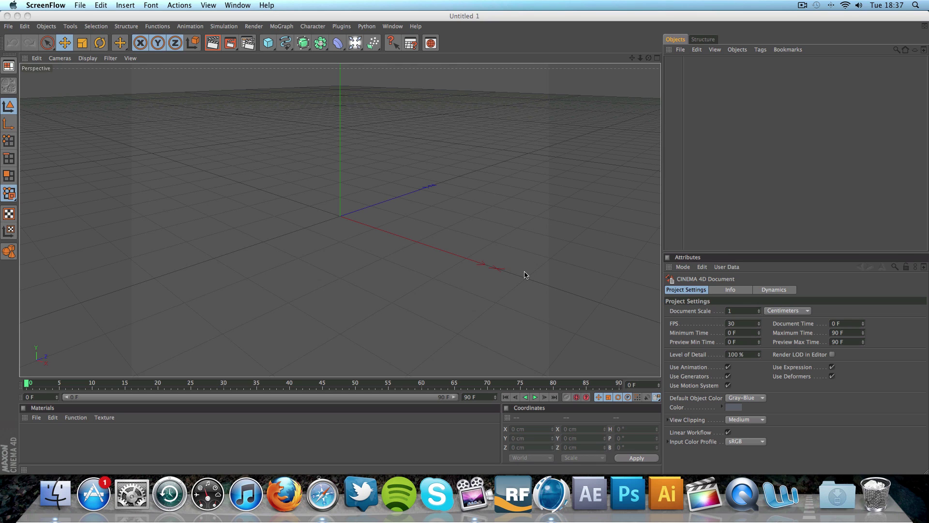
Step: Glance at the reference photo in Safari, then return to the empty Cinema 4D scene
{"action": "left_click", "coordinate": [322, 493]}
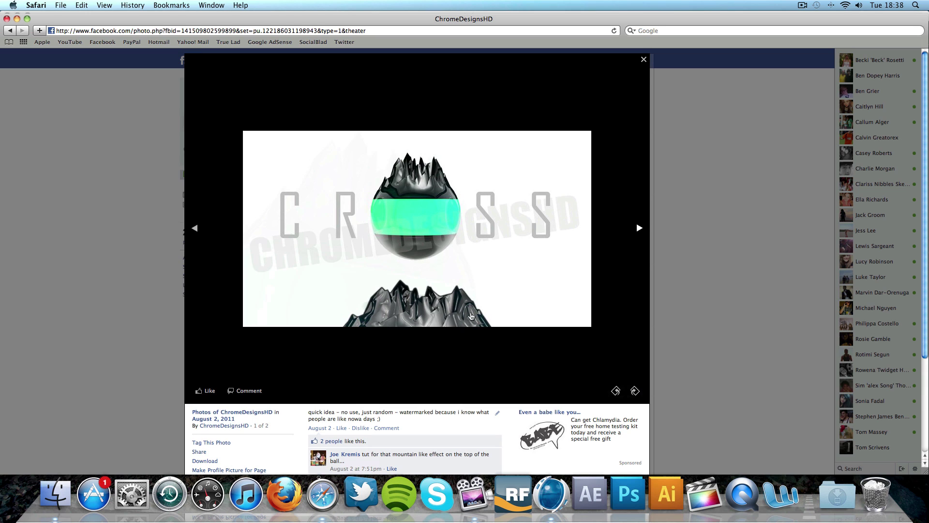
{"action": "left_click", "coordinate": [557, 489]}
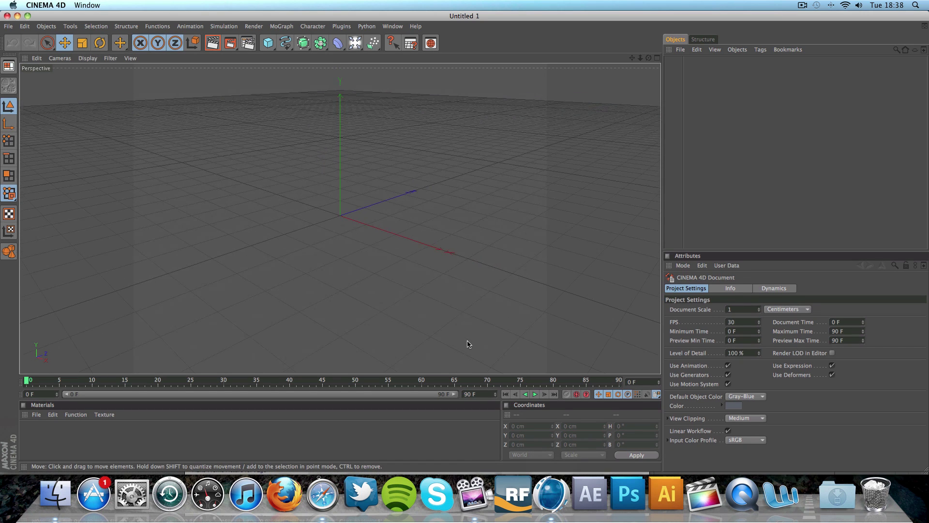
Step: Add a default sphere (radius 100 cm, 24 segments) and lift it slightly above the grid
{"action": "scroll", "coordinate": [427, 196], "scroll_direction": "up", "scroll_amount": 2}
{"action": "scroll", "coordinate": [427, 195], "scroll_direction": "down", "scroll_amount": 3}
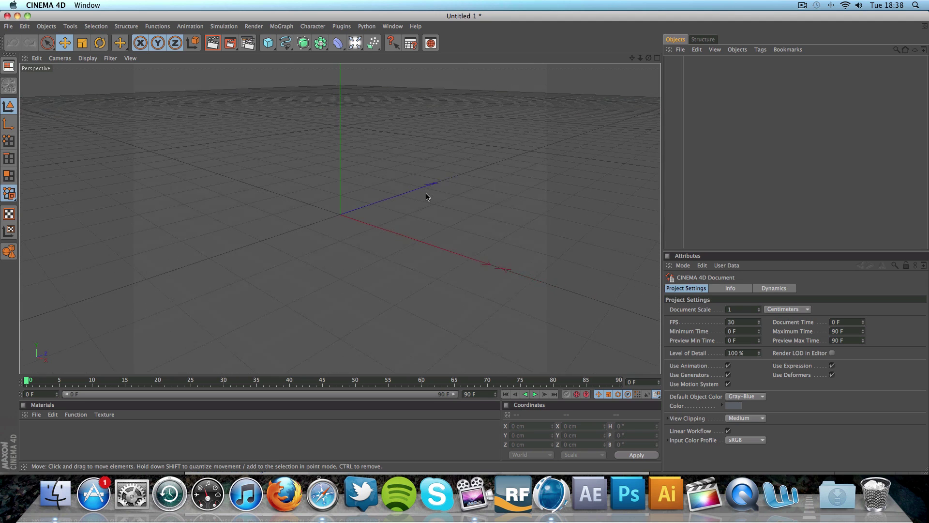
{"action": "left_click", "coordinate": [276, 47]}
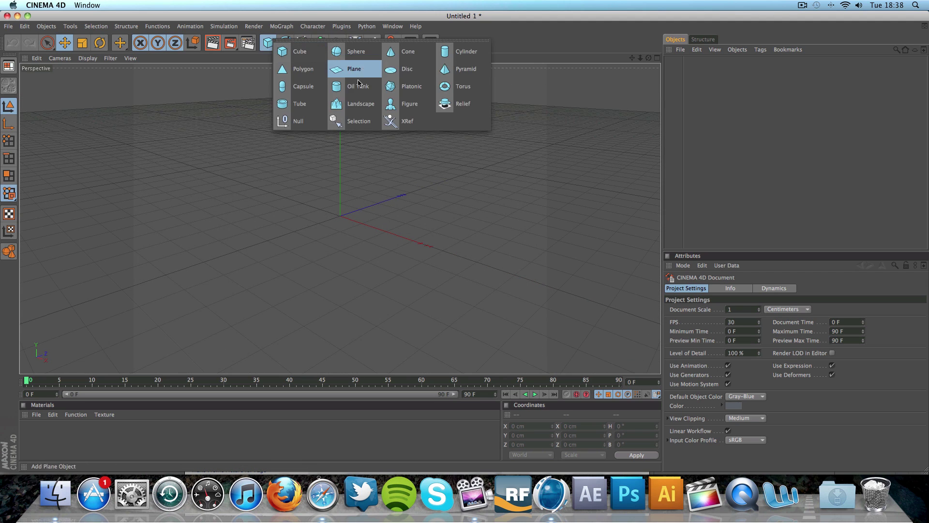
{"action": "left_click", "coordinate": [357, 55]}
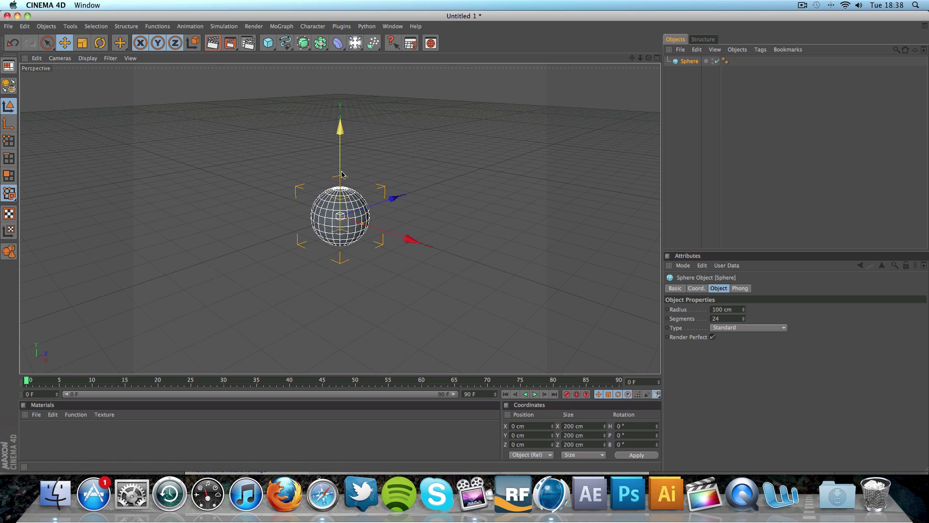
{"action": "left_click_drag", "start_coordinate": [340, 177], "coordinate": [339, 163]}
{"action": "left_click", "coordinate": [425, 173]}
{"action": "scroll", "coordinate": [425, 173], "scroll_direction": "up", "scroll_amount": 5}
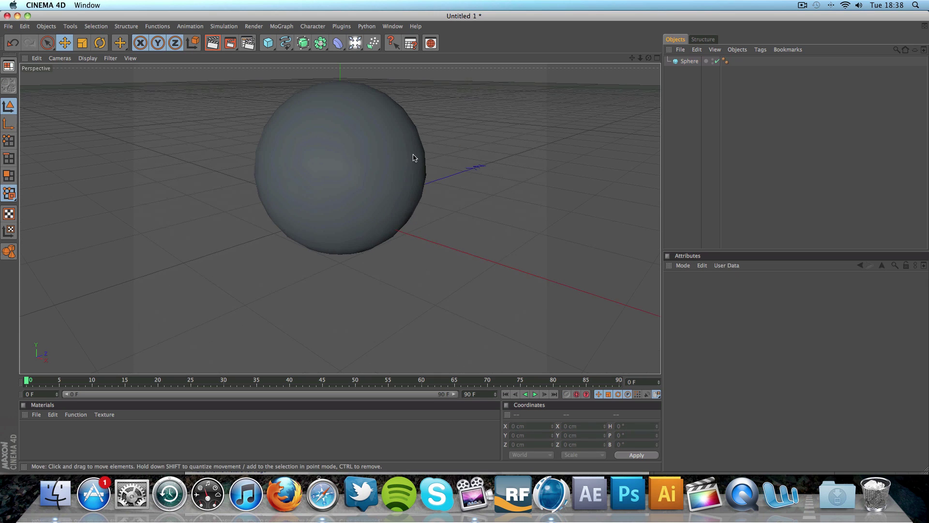
Step: Add a Displacer deformer and nest it under the Sphere in the Objects Manager
{"action": "left_click", "coordinate": [355, 43]}
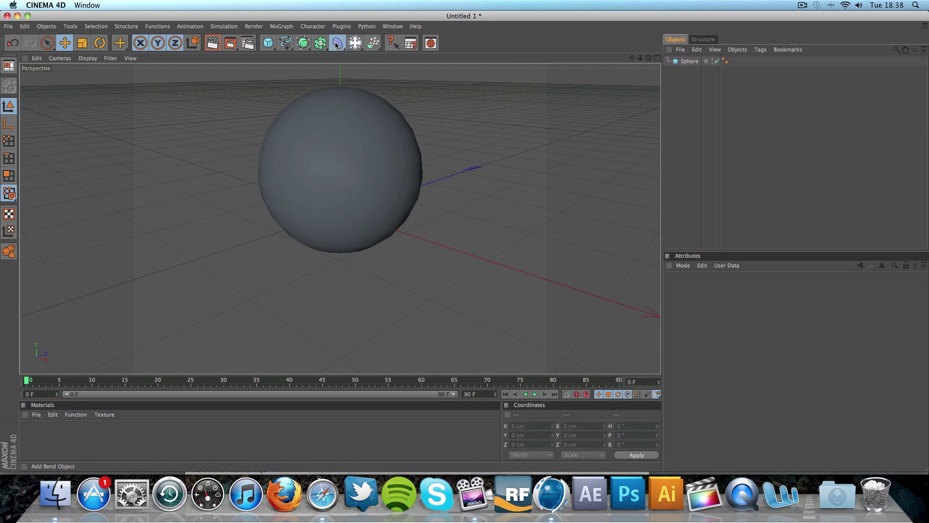
{"action": "left_click", "coordinate": [350, 43]}
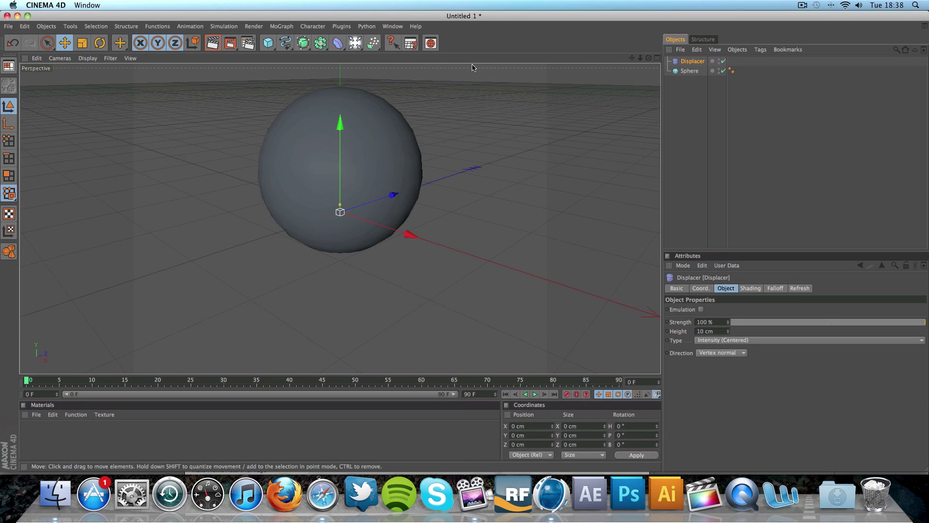
{"action": "mouse_move", "coordinate": [686, 63]}
{"action": "left_mouse_down"}
{"action": "mouse_move", "coordinate": [687, 79]}
{"action": "mouse_move", "coordinate": [688, 66]}
{"action": "left_mouse_up"}
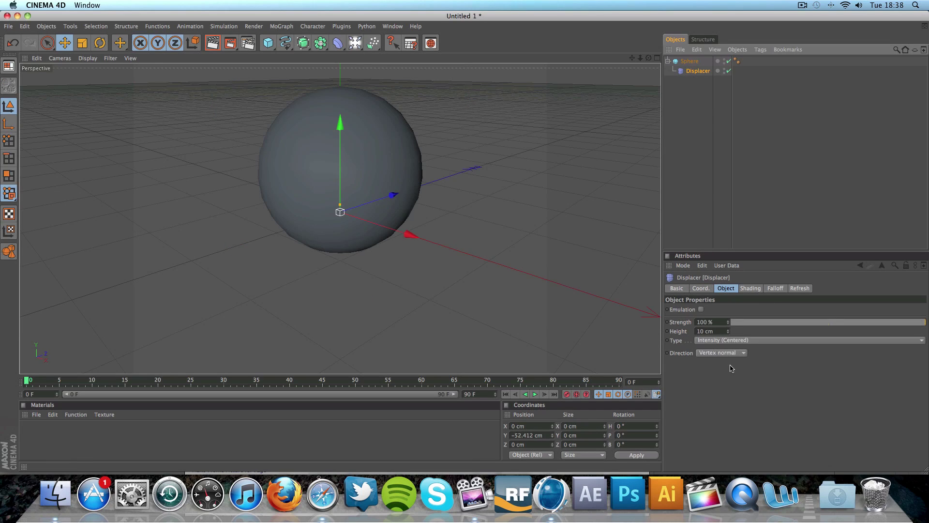
Step: Set the Displacer's shading Shader to Noise so the sphere turns lumpy
{"action": "left_click", "coordinate": [755, 291]}
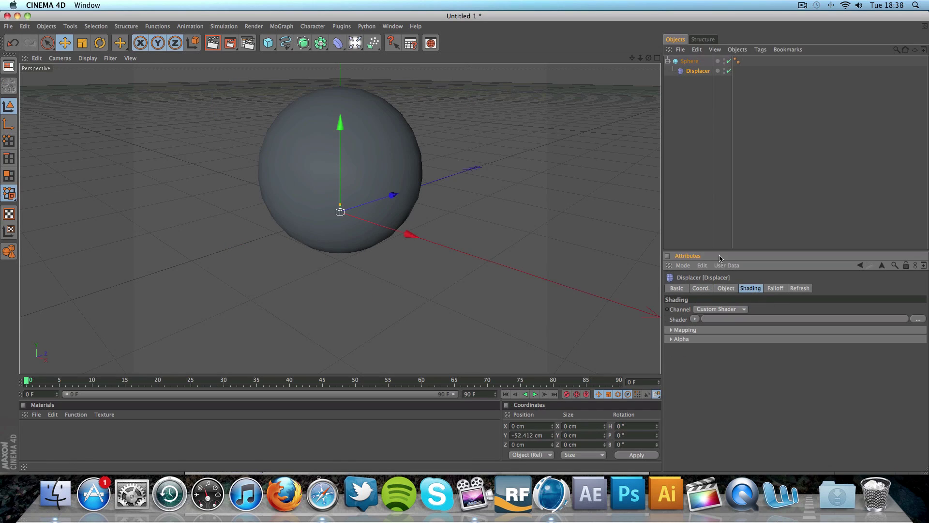
{"action": "left_click_drag", "start_coordinate": [632, 57], "coordinate": [632, 98]}
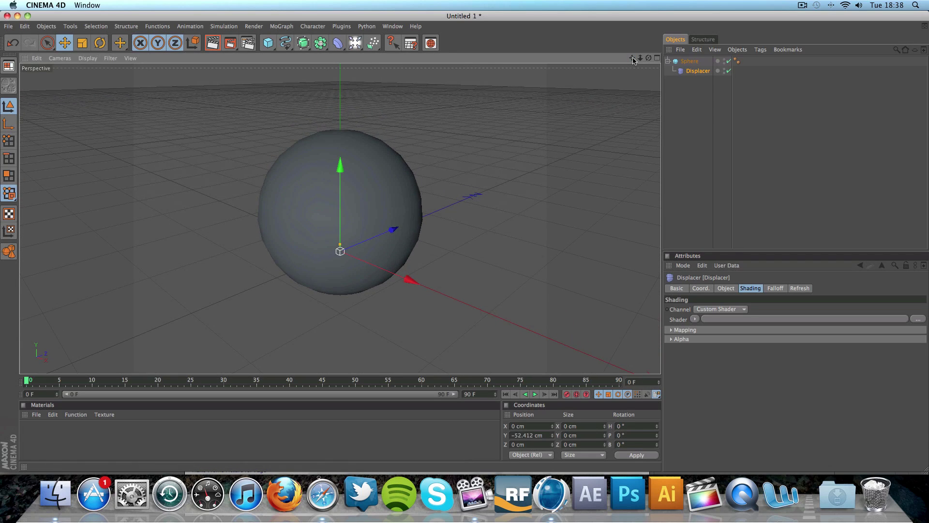
{"action": "left_click", "coordinate": [695, 320]}
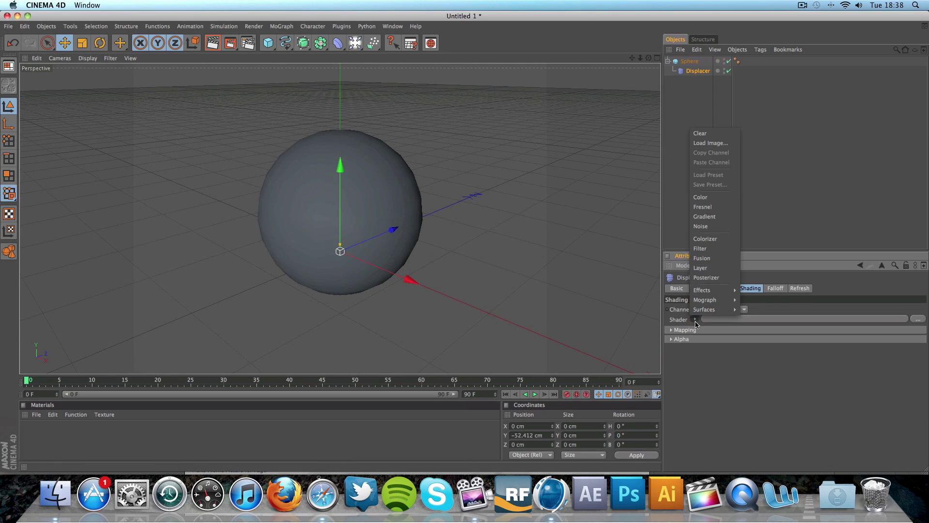
{"action": "left_click", "coordinate": [702, 227]}
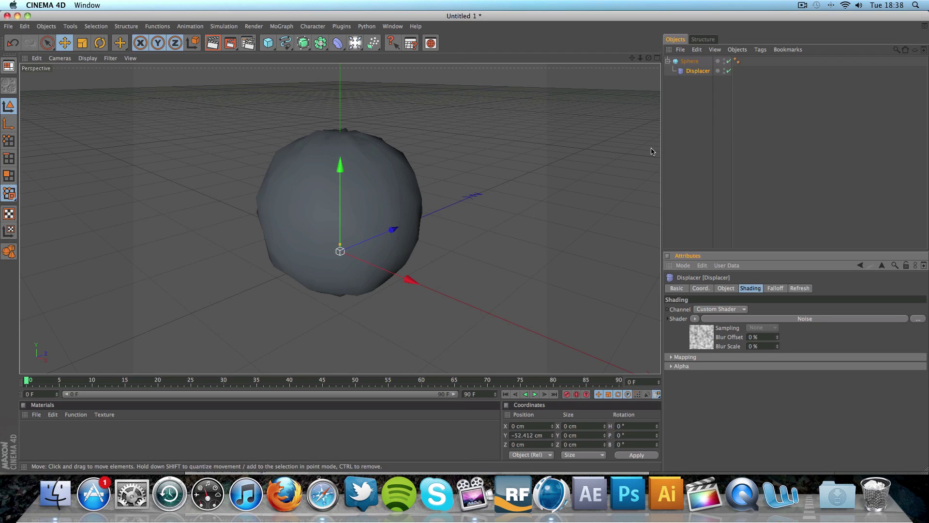
Step: Render a preview of the lumpy sphere and review the Displacer's falloff, coordinates and strength settings
{"action": "left_click_drag", "start_coordinate": [649, 58], "coordinate": [649, 55]}
{"action": "left_click", "coordinate": [212, 43]}
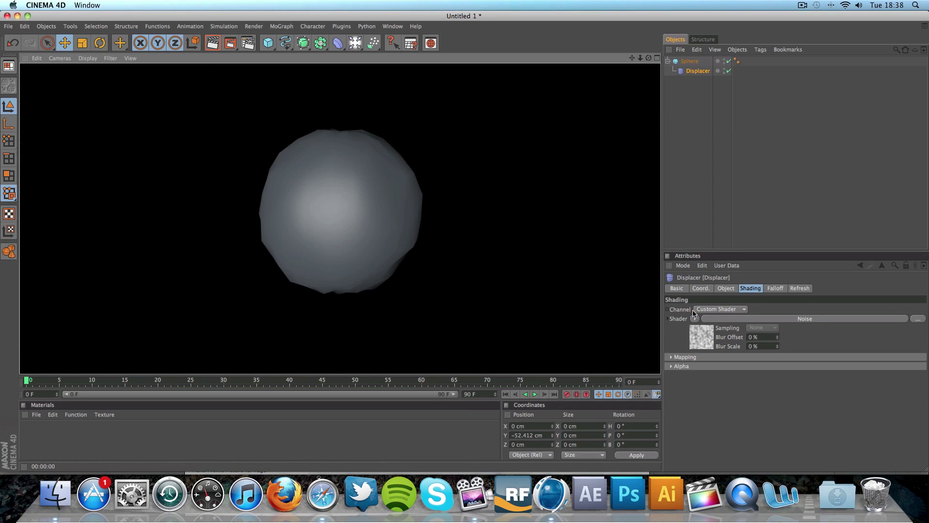
{"action": "left_click", "coordinate": [774, 289]}
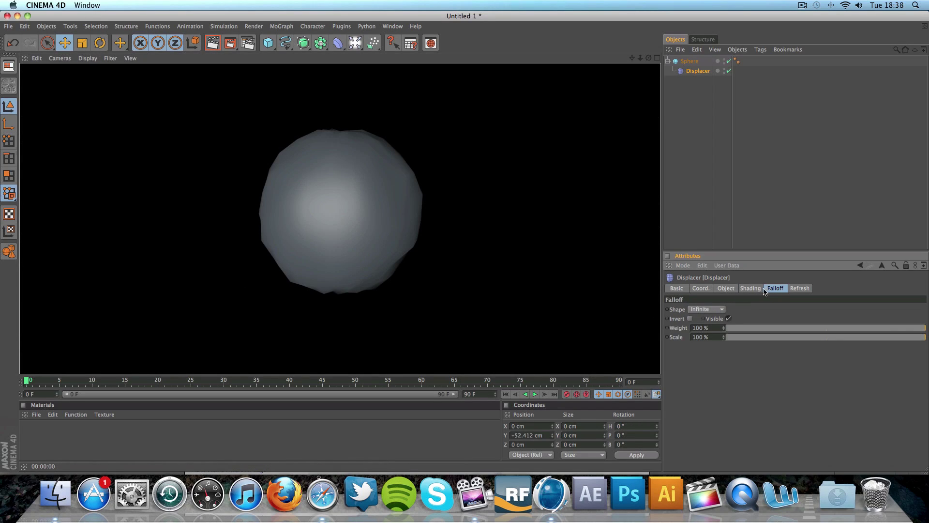
{"action": "left_click", "coordinate": [701, 289]}
{"action": "left_click", "coordinate": [726, 289]}
Step: Select the sphere and raise it higher above the grid
{"action": "left_click", "coordinate": [715, 148]}
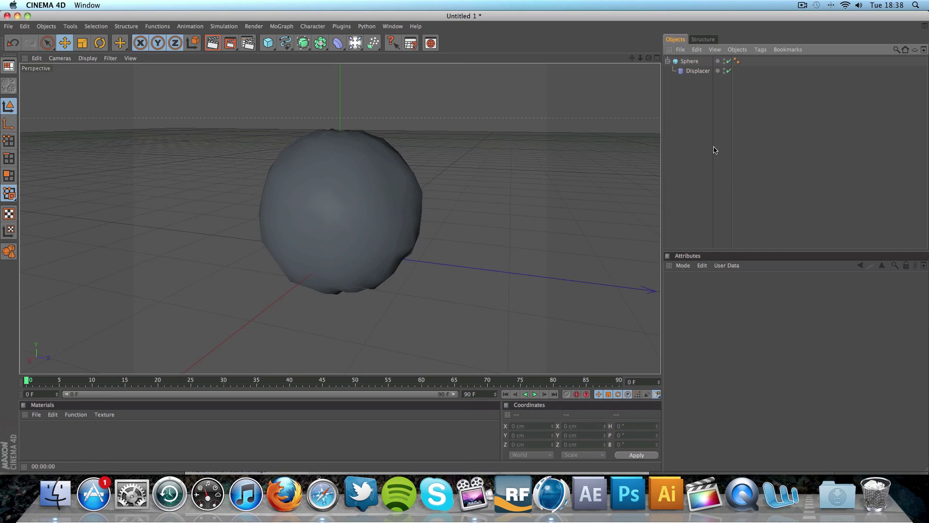
{"action": "scroll", "coordinate": [547, 88], "scroll_direction": "down", "scroll_amount": 5}
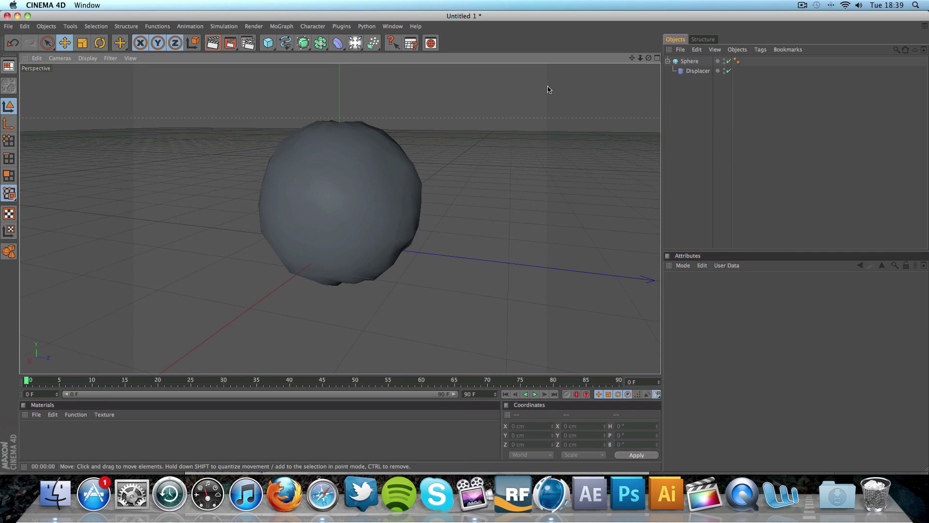
{"action": "left_click", "coordinate": [376, 204]}
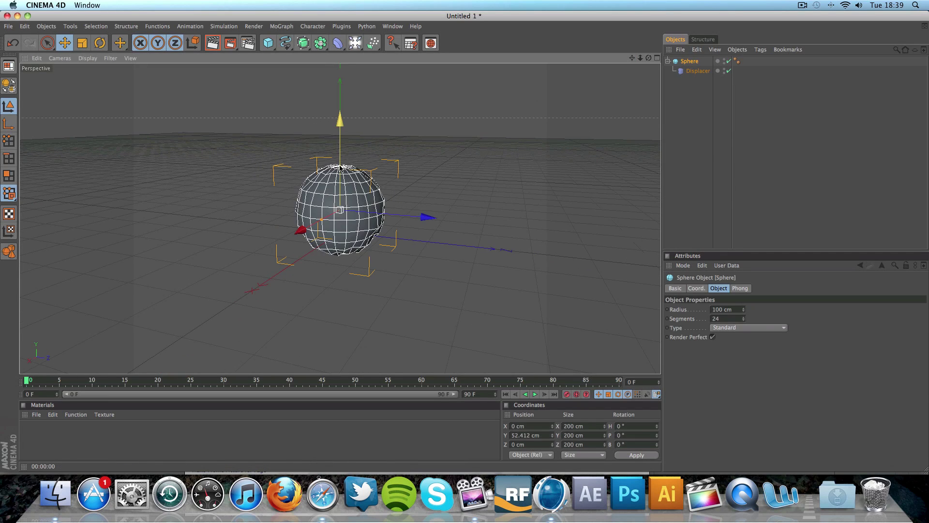
{"action": "left_click_drag", "start_coordinate": [340, 167], "coordinate": [341, 123]}
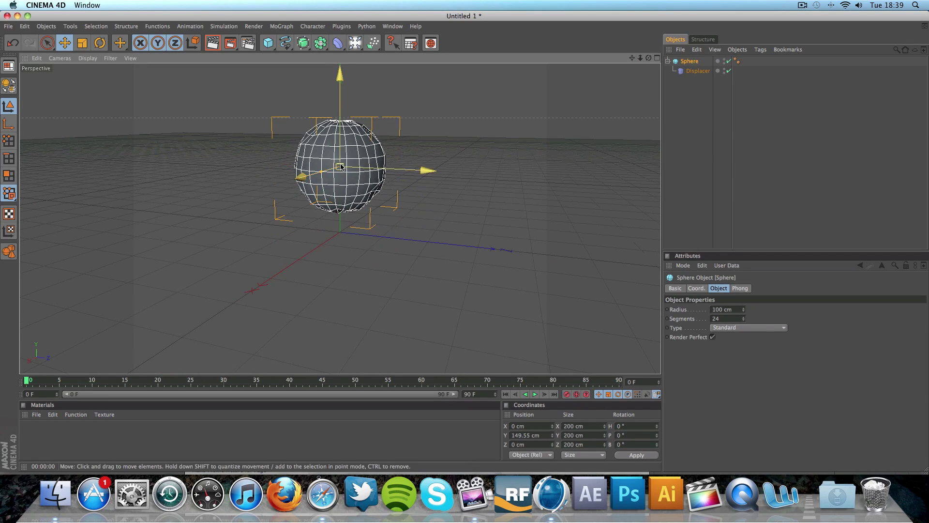
Step: Add a Floor beneath the sphere and reframe the view
{"action": "left_click", "coordinate": [354, 42]}
{"action": "left_click", "coordinate": [387, 121]}
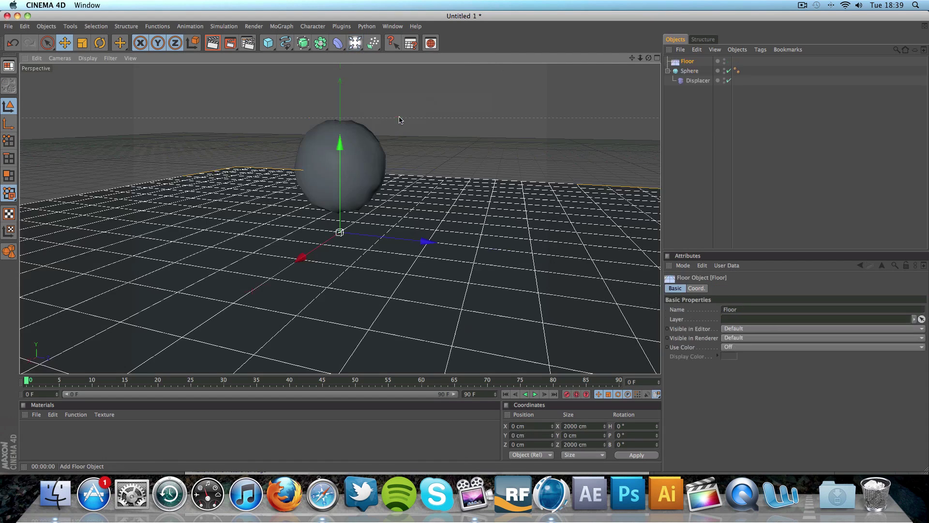
{"action": "left_click", "coordinate": [647, 128]}
{"action": "left_click_drag", "start_coordinate": [635, 61], "coordinate": [638, 61]}
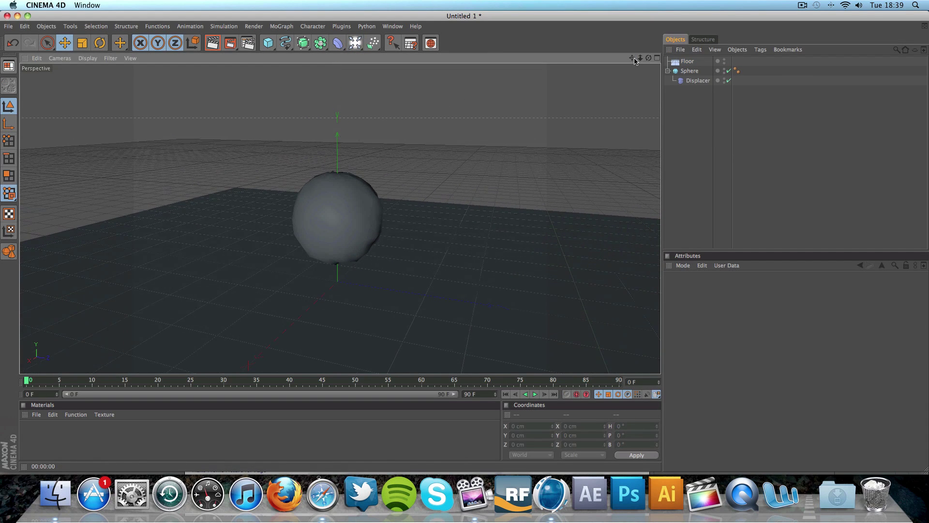
Step: Review the Displacer's settings and compare the scene against the reference photo in Safari
{"action": "left_click", "coordinate": [698, 80]}
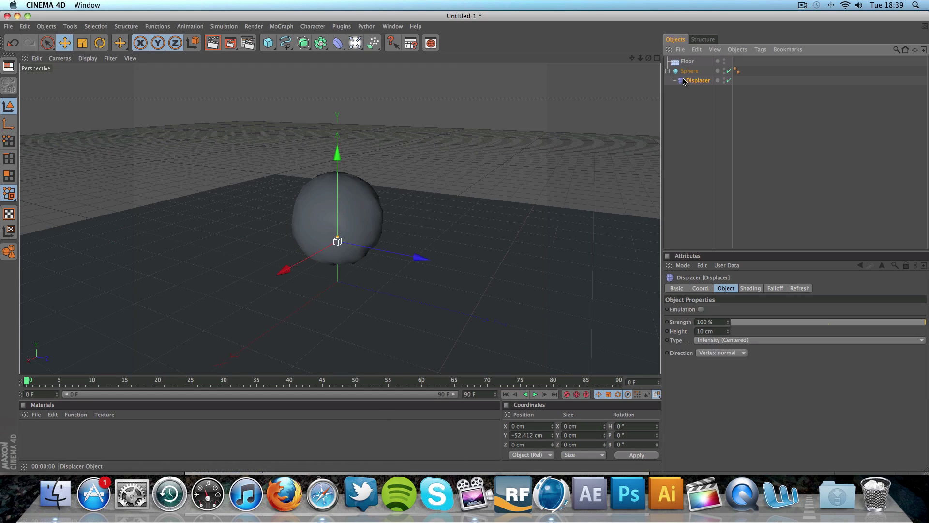
{"action": "left_click", "coordinate": [751, 289]}
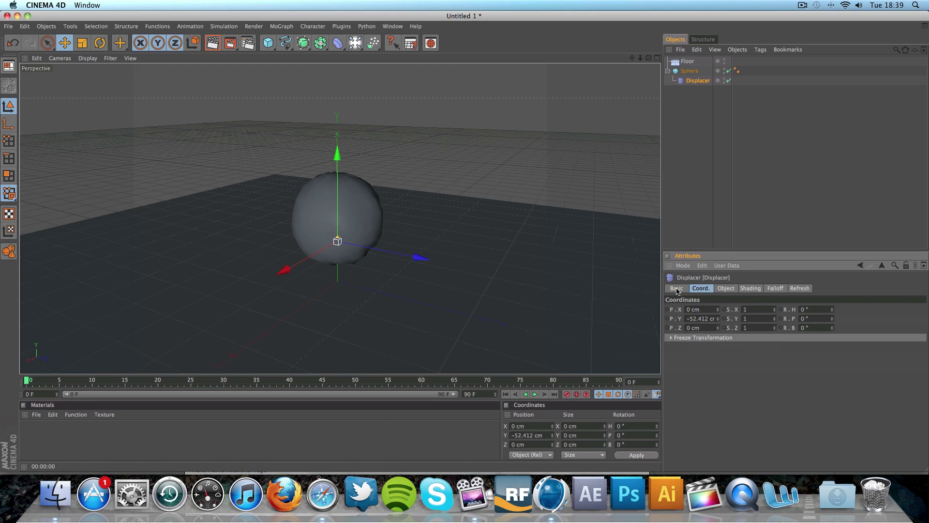
{"action": "left_click", "coordinate": [321, 493]}
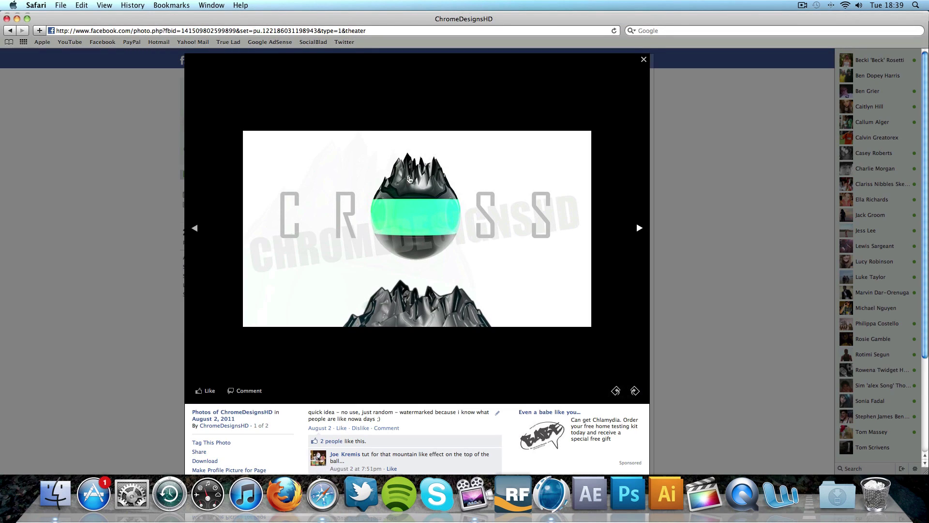
{"action": "left_click", "coordinate": [539, 489]}
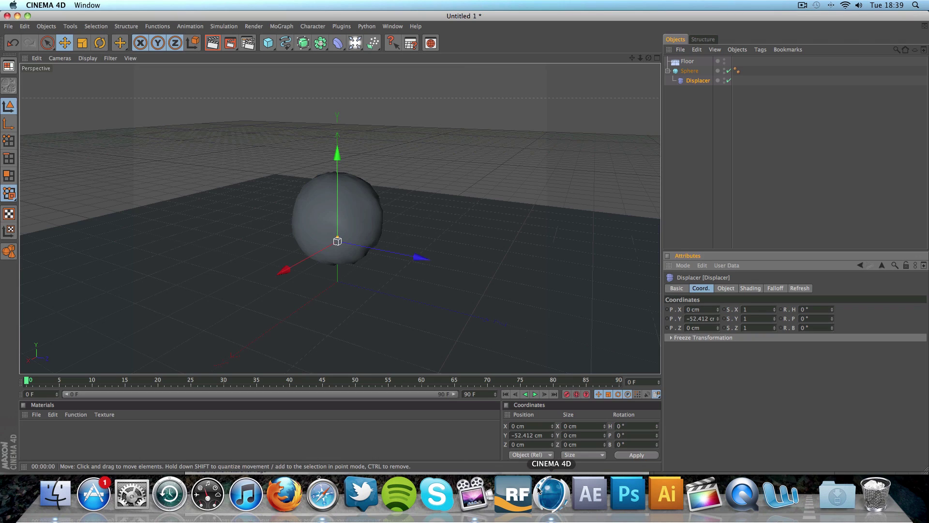
Step: Switch the Displacer falloff to Box and stretch it to about 206.6 cm in X and 169.6 cm in Z
{"action": "left_click", "coordinate": [772, 290]}
{"action": "left_click", "coordinate": [713, 310]}
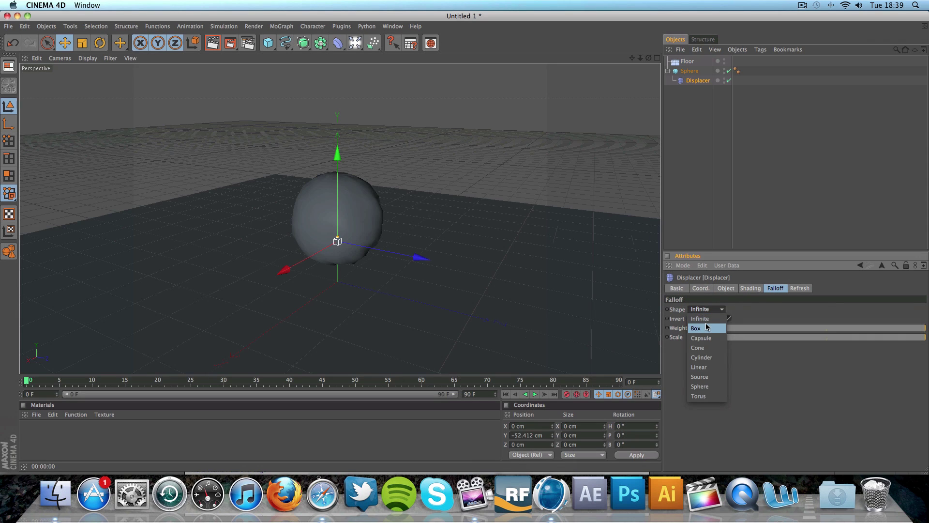
{"action": "left_click", "coordinate": [706, 325]}
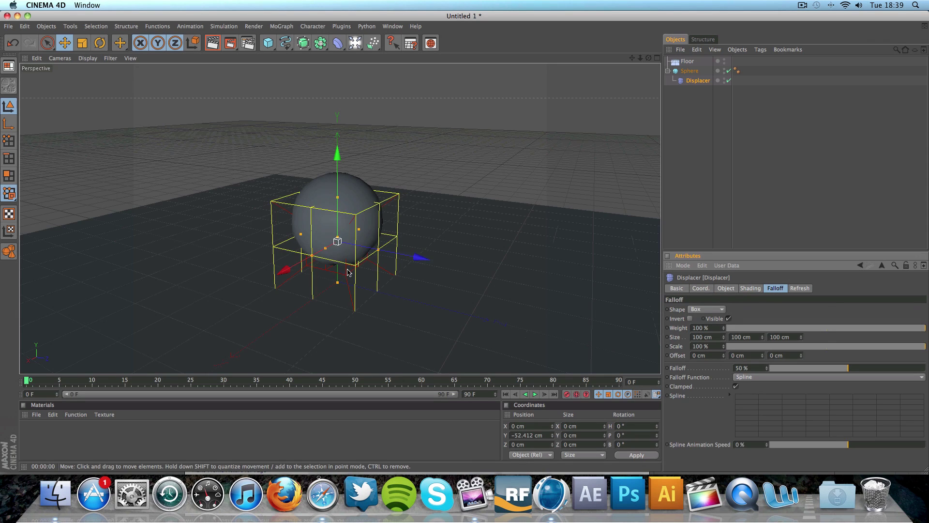
{"action": "left_click_drag", "start_coordinate": [360, 229], "coordinate": [294, 232]}
{"action": "left_click_drag", "start_coordinate": [378, 250], "coordinate": [410, 256]}
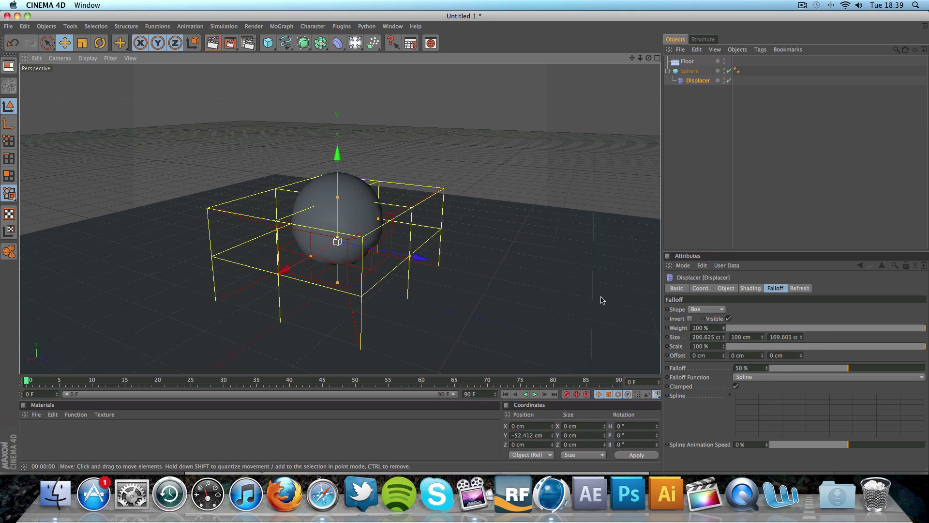
{"action": "left_click", "coordinate": [742, 290]}
Step: Raise the Displacer to 635% Strength with 252 cm Height and inspect the resulting spikes
{"action": "left_click", "coordinate": [726, 288]}
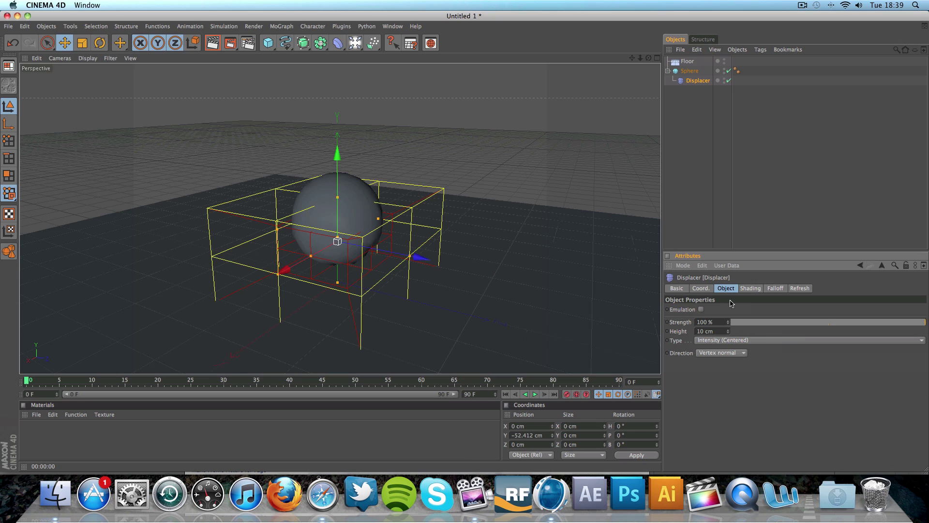
{"action": "mouse_move", "coordinate": [727, 322]}
{"action": "left_mouse_down"}
{"action": "mouse_move", "coordinate": [728, 302]}
{"action": "mouse_move", "coordinate": [730, 330]}
{"action": "mouse_move", "coordinate": [729, 305]}
{"action": "left_mouse_up"}
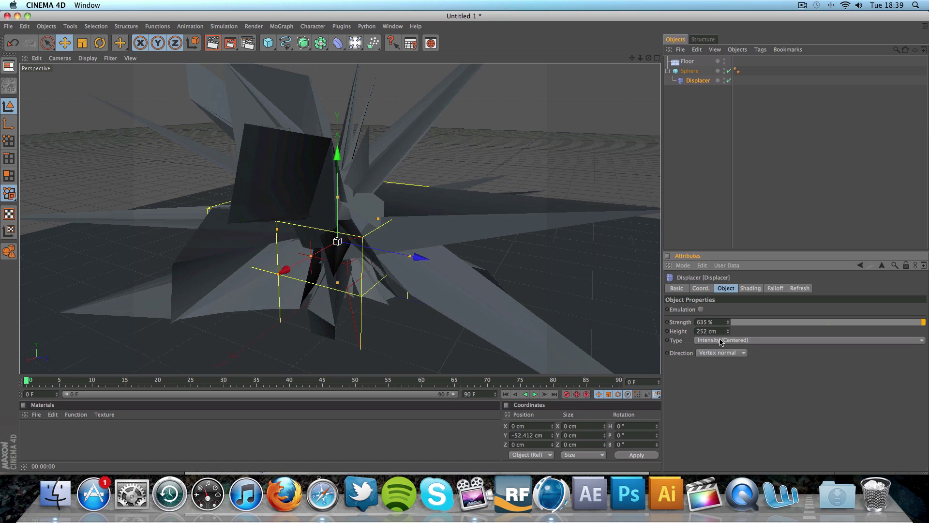
{"action": "left_click_drag", "start_coordinate": [649, 58], "coordinate": [572, 62]}
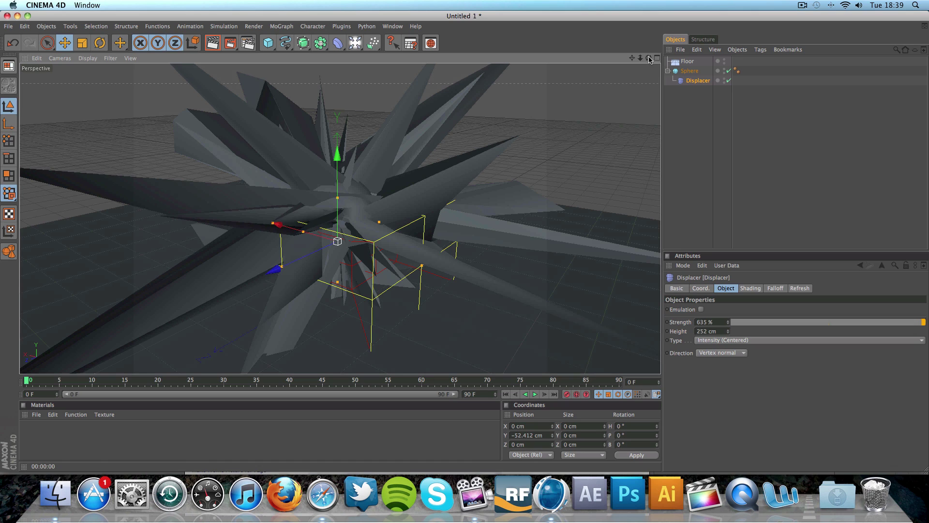
{"action": "left_click", "coordinate": [295, 62]}
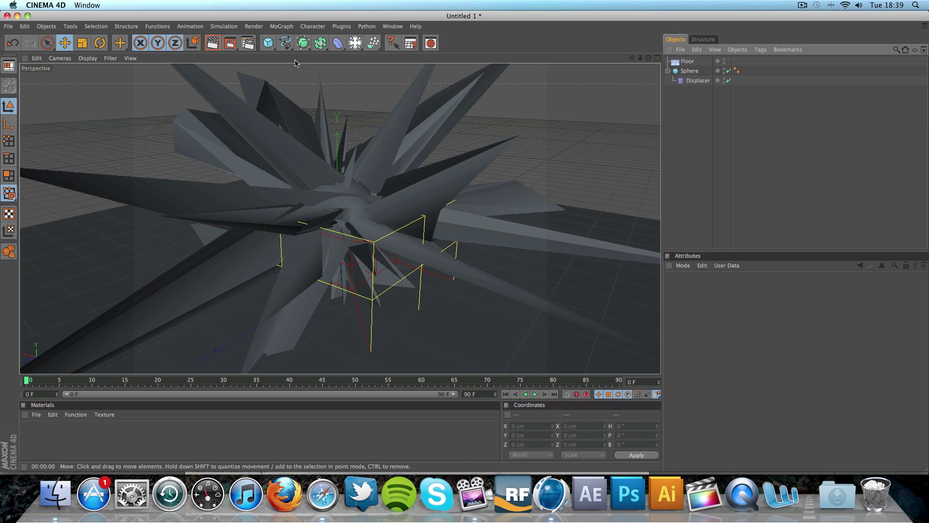
Step: Render the spiky sphere, then select the Displacer to show its properties
{"action": "left_click", "coordinate": [213, 44]}
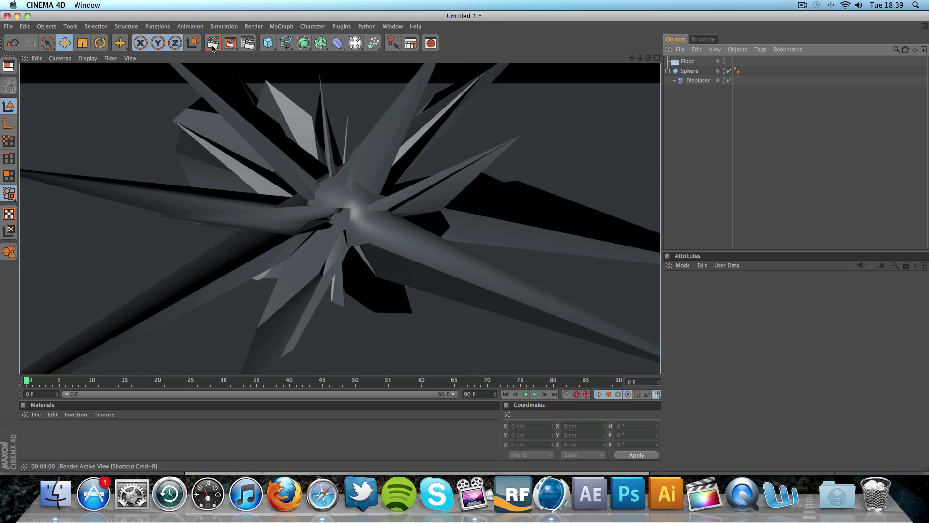
{"action": "left_click", "coordinate": [689, 71]}
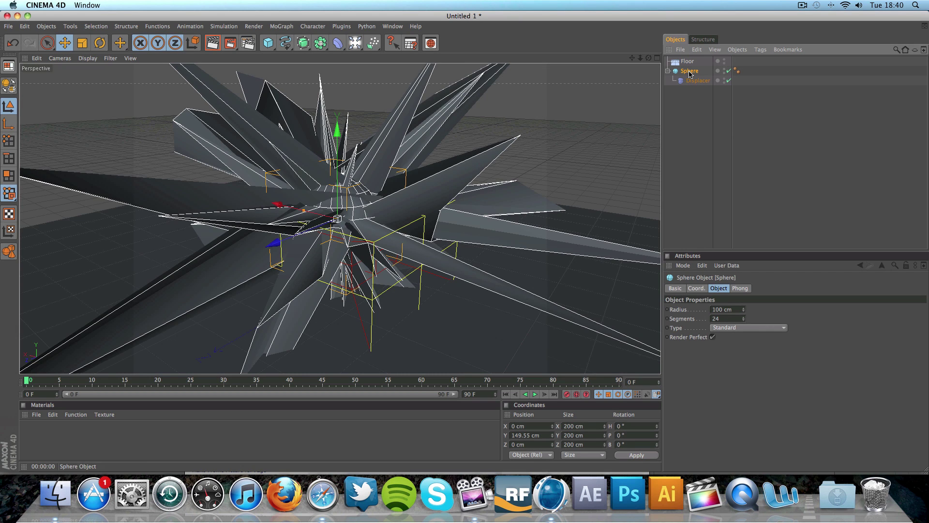
{"action": "left_click", "coordinate": [692, 80]}
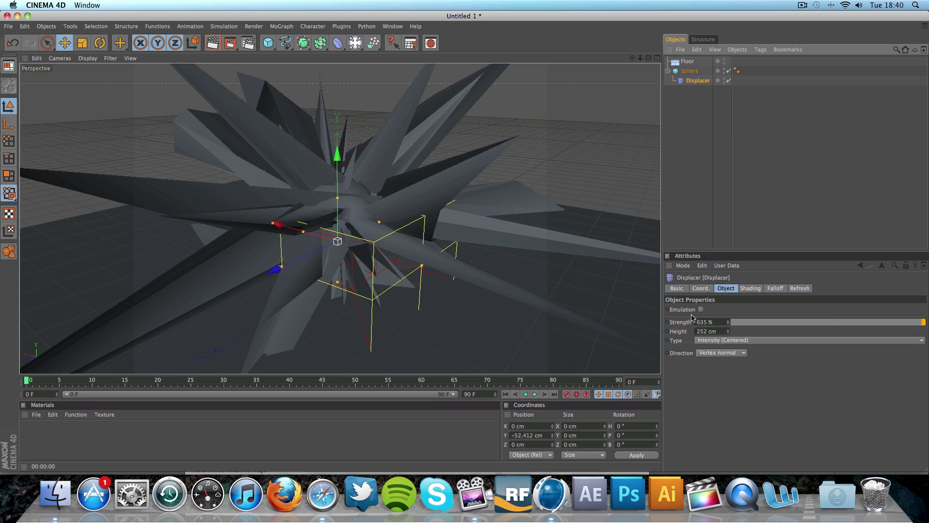
Step: Lower the Displacer strength, move its falloff box up to about 172 cm over the sphere's top, and render
{"action": "left_click_drag", "start_coordinate": [728, 322], "coordinate": [729, 368]}
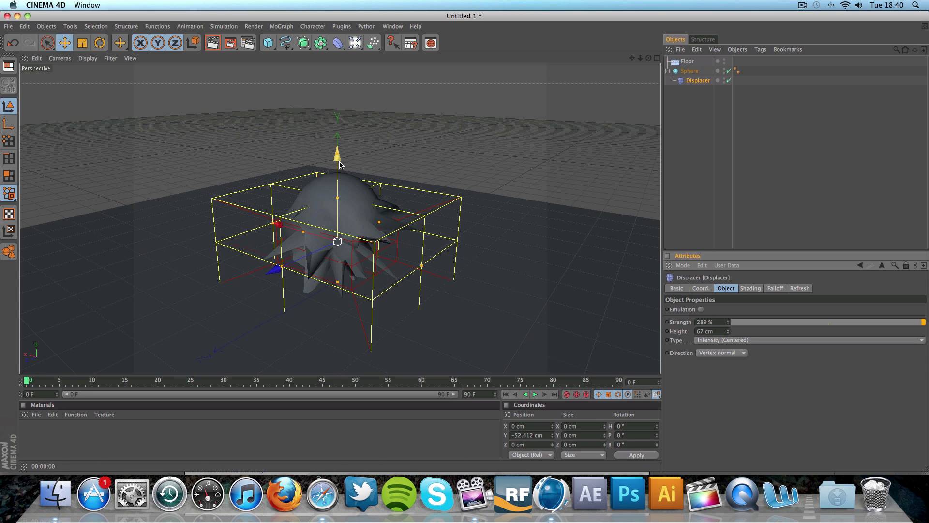
{"action": "left_click_drag", "start_coordinate": [340, 164], "coordinate": [339, 66]}
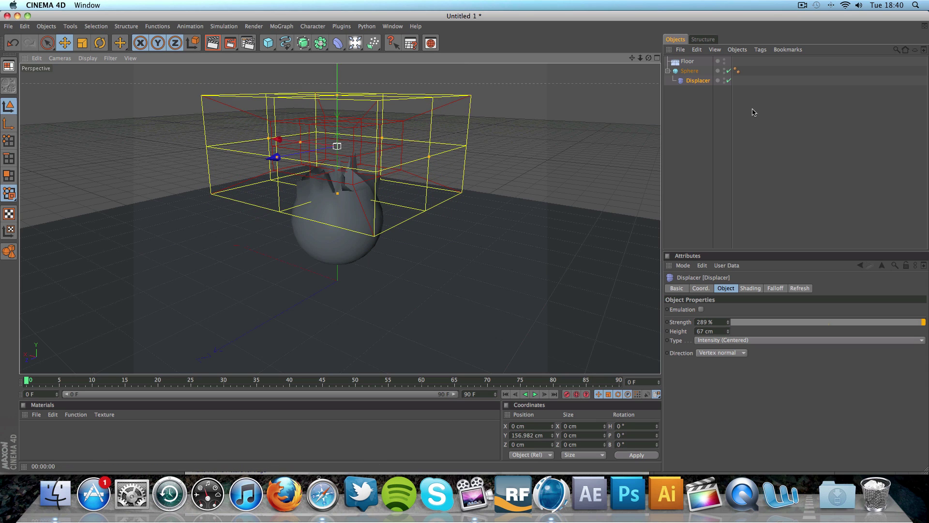
{"action": "scroll", "coordinate": [632, 102], "scroll_direction": "up", "scroll_amount": 5}
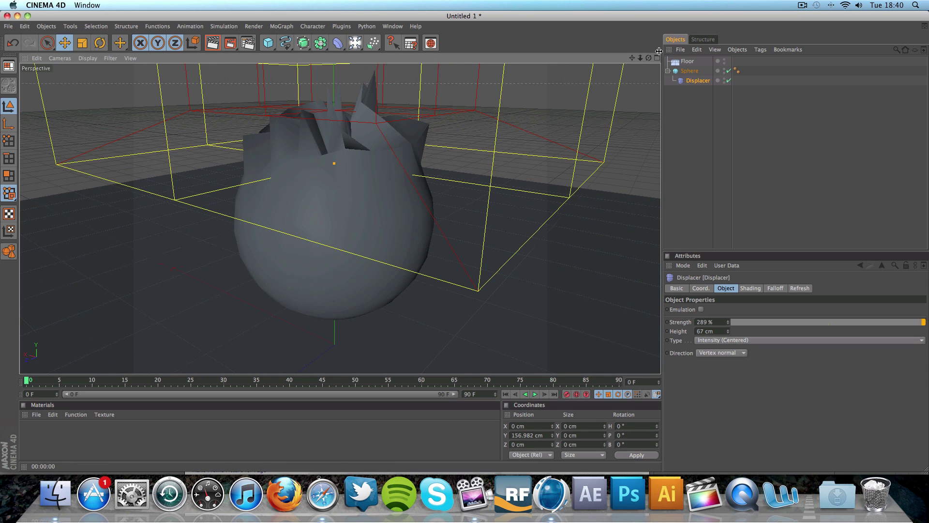
{"action": "scroll", "coordinate": [508, 77], "scroll_direction": "down", "scroll_amount": 5}
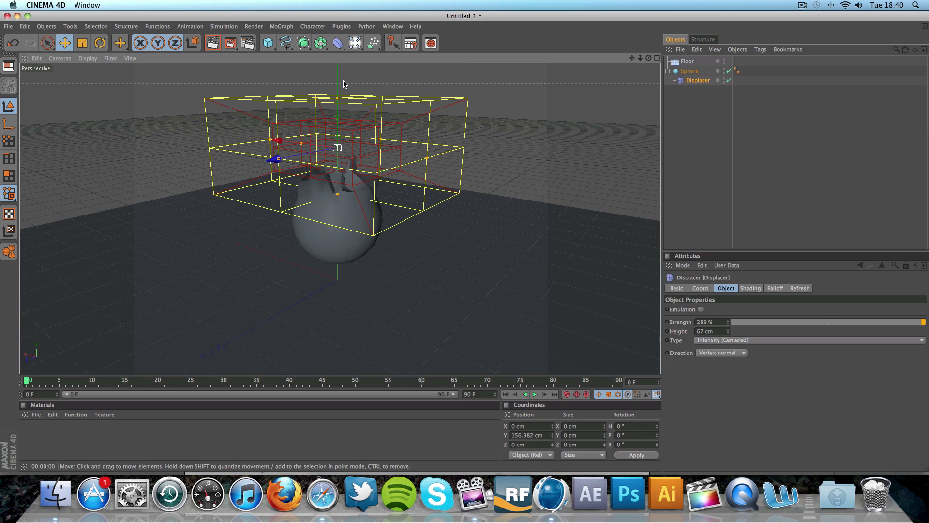
{"action": "left_click_drag", "start_coordinate": [343, 84], "coordinate": [337, 57]}
{"action": "left_click_drag", "start_coordinate": [640, 58], "coordinate": [639, 127]}
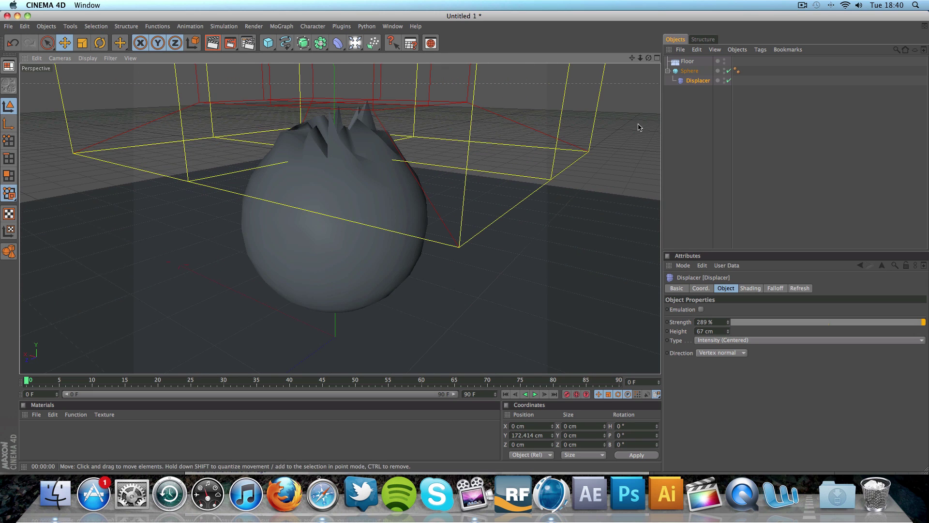
{"action": "left_click", "coordinate": [639, 127]}
{"action": "left_click_drag", "start_coordinate": [632, 57], "coordinate": [632, 108]}
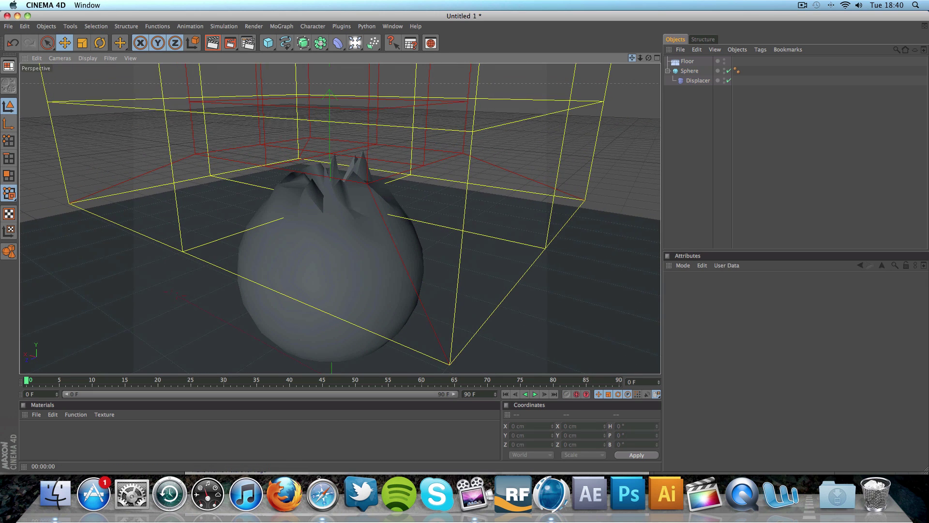
{"action": "left_click", "coordinate": [214, 43]}
Step: Increase the Displacer strength to 500% for taller spikes and render the result
{"action": "left_click", "coordinate": [697, 80]}
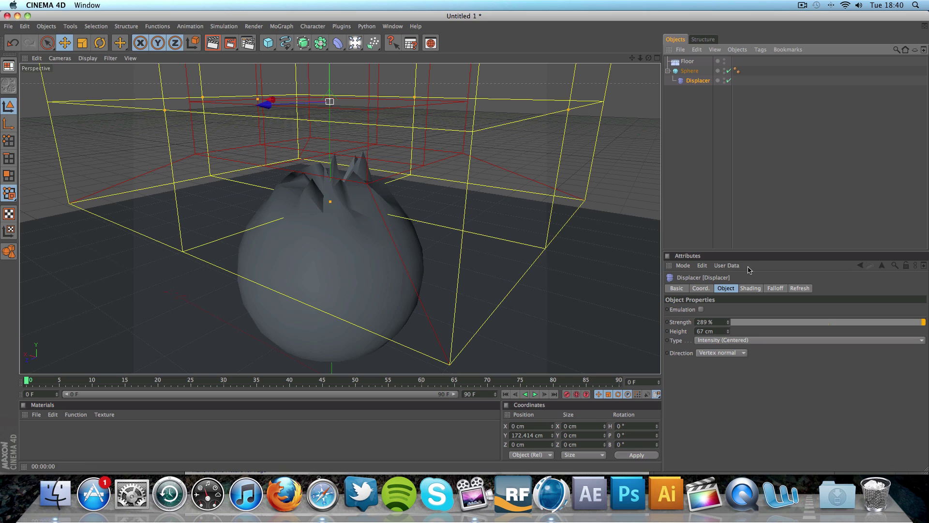
{"action": "mouse_move", "coordinate": [728, 322]}
{"action": "left_mouse_down"}
{"action": "mouse_move", "coordinate": [727, 295]}
{"action": "mouse_move", "coordinate": [728, 346]}
{"action": "mouse_move", "coordinate": [728, 310]}
{"action": "mouse_move", "coordinate": [728, 326]}
{"action": "left_mouse_up"}
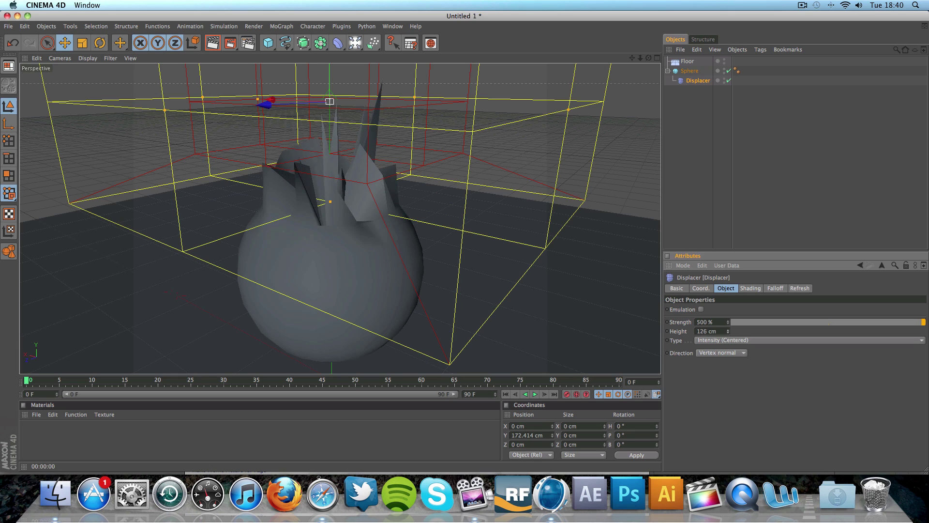
{"action": "left_click", "coordinate": [733, 233]}
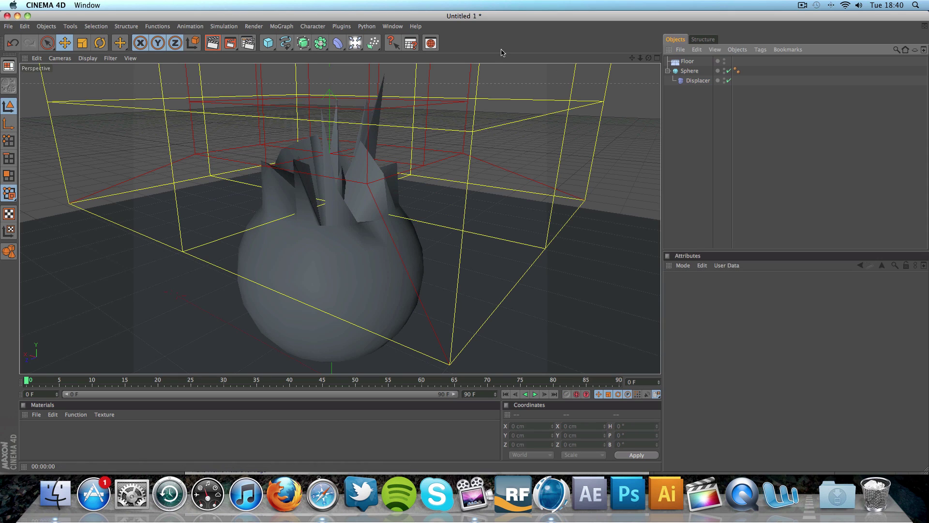
{"action": "left_click", "coordinate": [213, 43]}
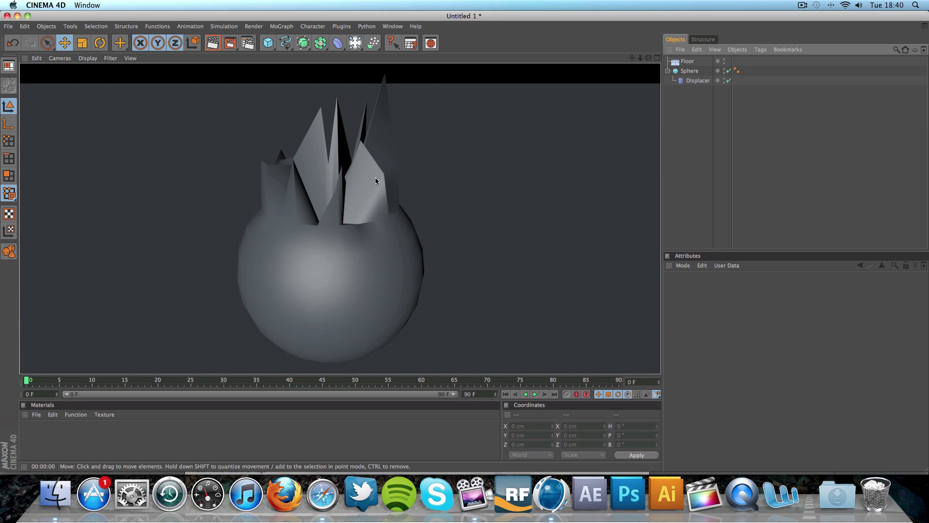
Step: Add a HyperNURBS, nest the Sphere inside it, and render the smoothed spikes from a closer angle
{"action": "left_click", "coordinate": [303, 43]}
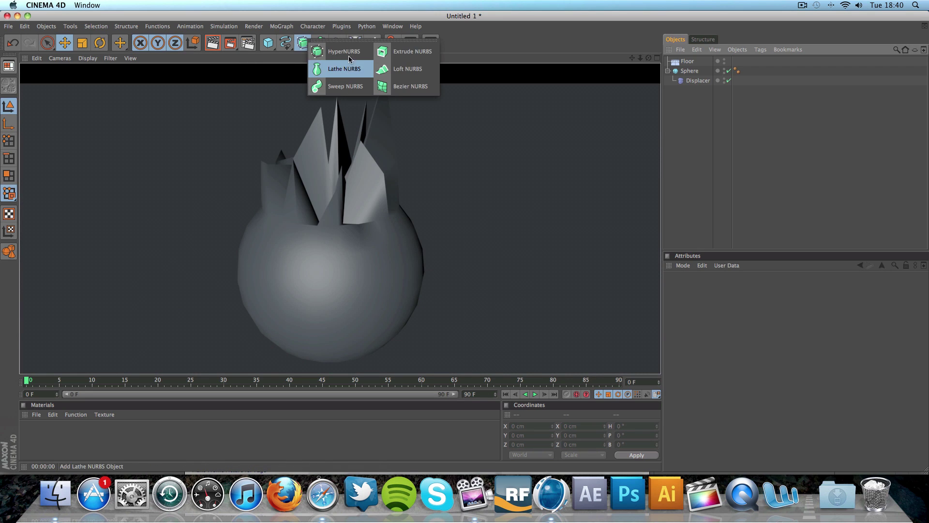
{"action": "left_click", "coordinate": [344, 51]}
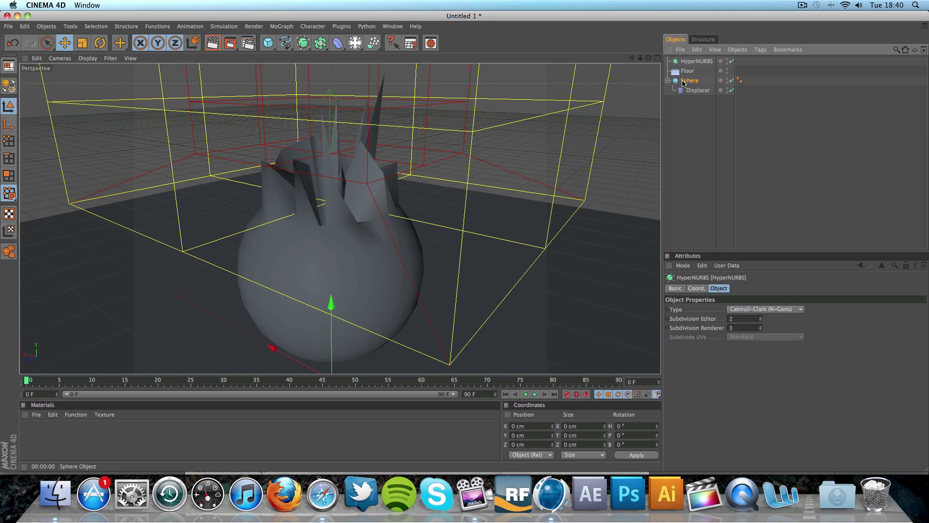
{"action": "left_click_drag", "start_coordinate": [684, 83], "coordinate": [687, 63]}
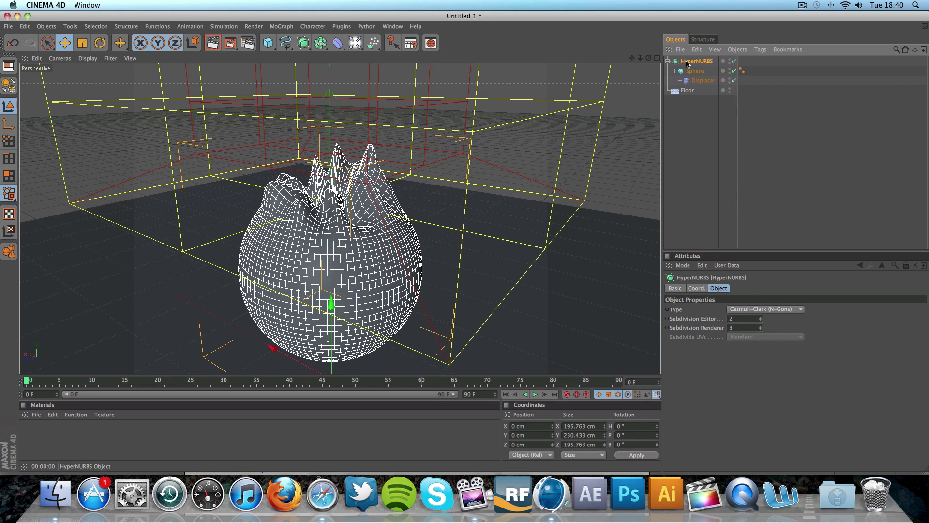
{"action": "left_click", "coordinate": [720, 197]}
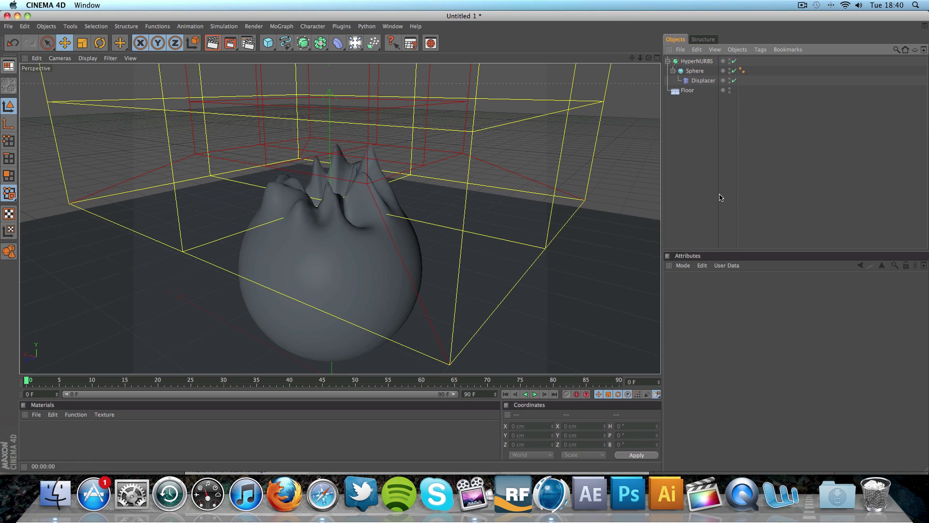
{"action": "left_click", "coordinate": [207, 44]}
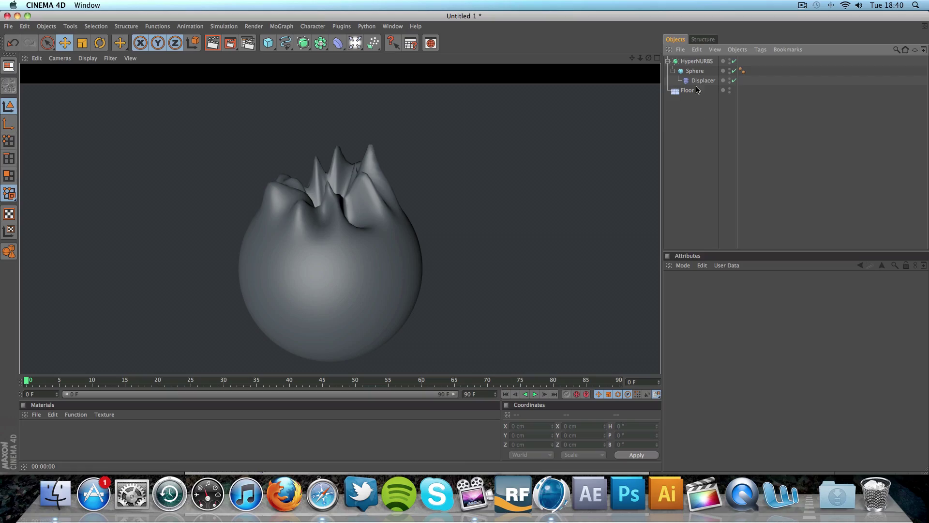
{"action": "left_click_drag", "start_coordinate": [649, 58], "coordinate": [603, 65]}
{"action": "left_click", "coordinate": [212, 42]}
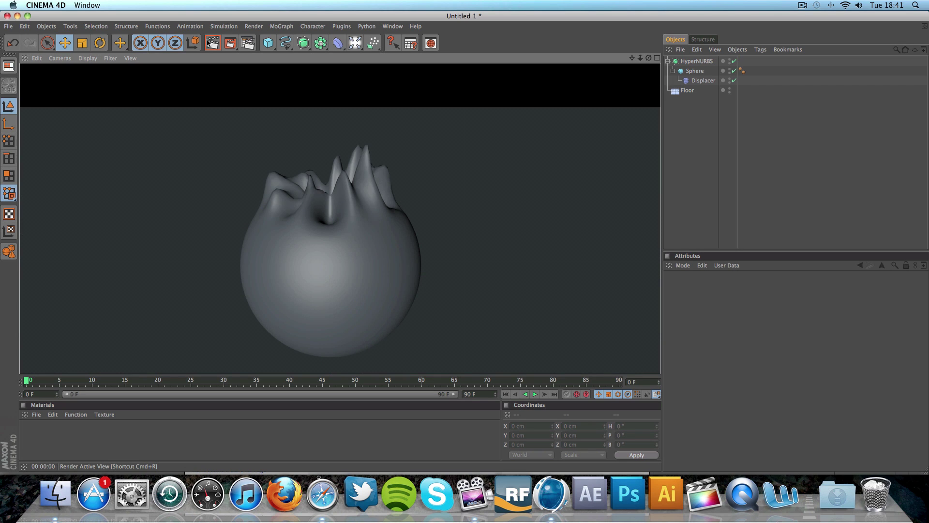
{"action": "left_click", "coordinate": [702, 62]}
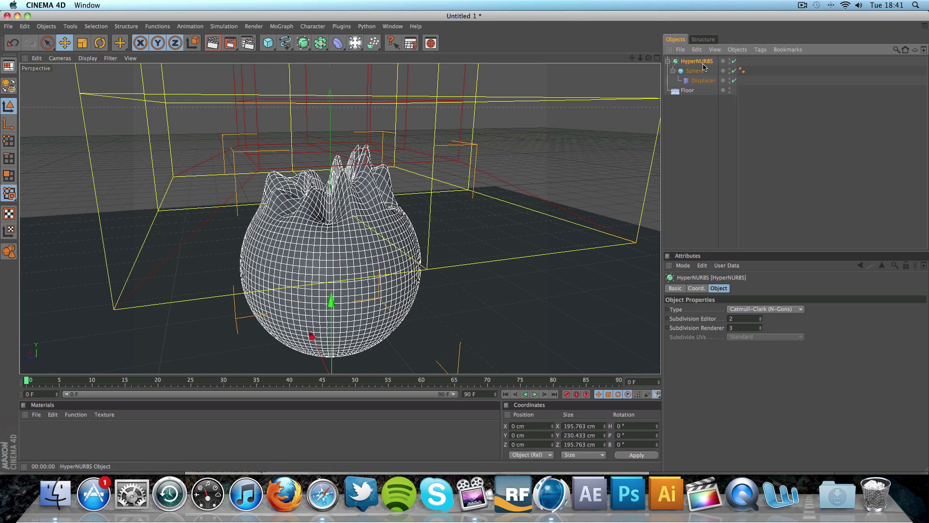
{"action": "left_click", "coordinate": [740, 319]}
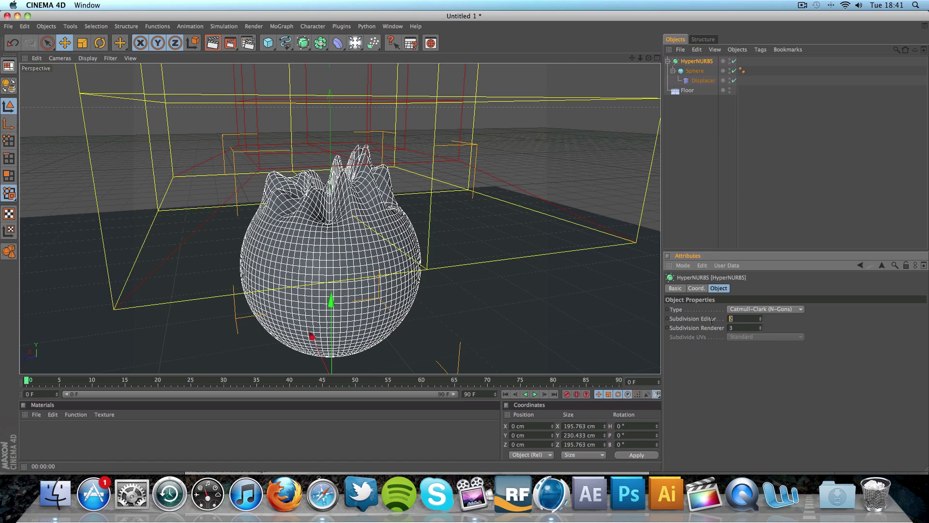
{"action": "left_click", "coordinate": [758, 202]}
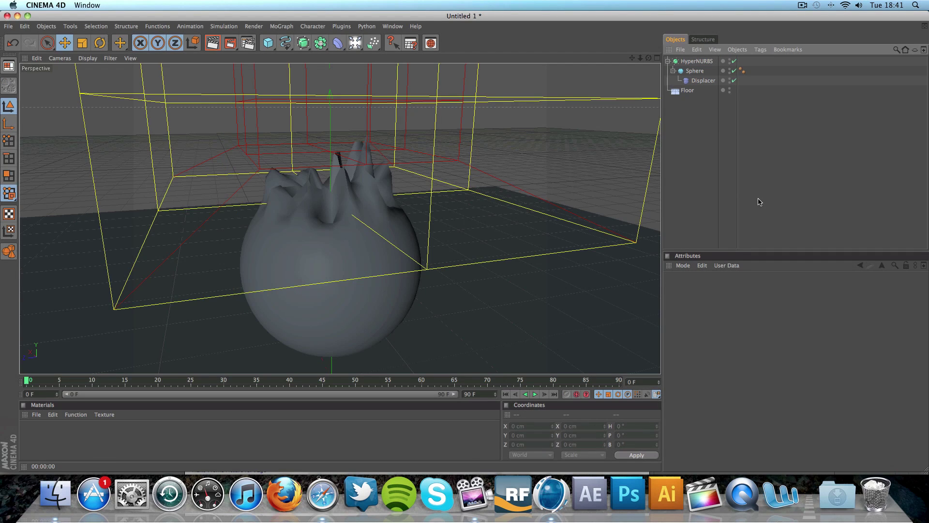
{"action": "left_click", "coordinate": [695, 71]}
{"action": "left_click", "coordinate": [713, 124]}
{"action": "left_click", "coordinate": [214, 42]}
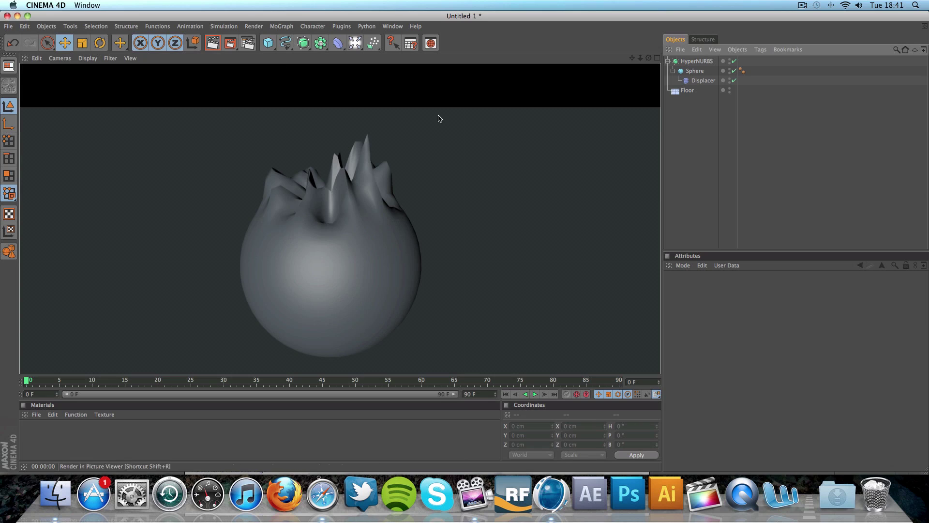
{"action": "left_click", "coordinate": [697, 61]}
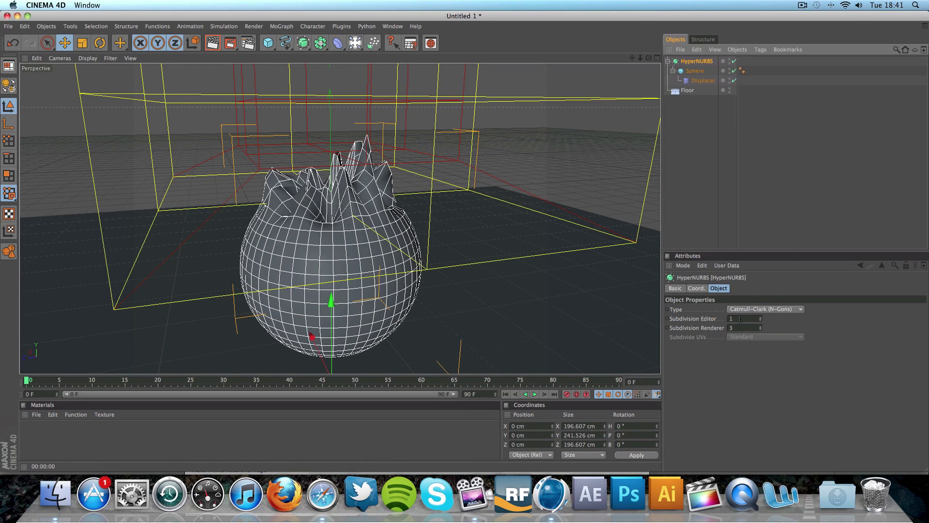
{"action": "double_click", "coordinate": [740, 318]}
{"action": "type", "text": "5"}
{"action": "left_click", "coordinate": [725, 239]}
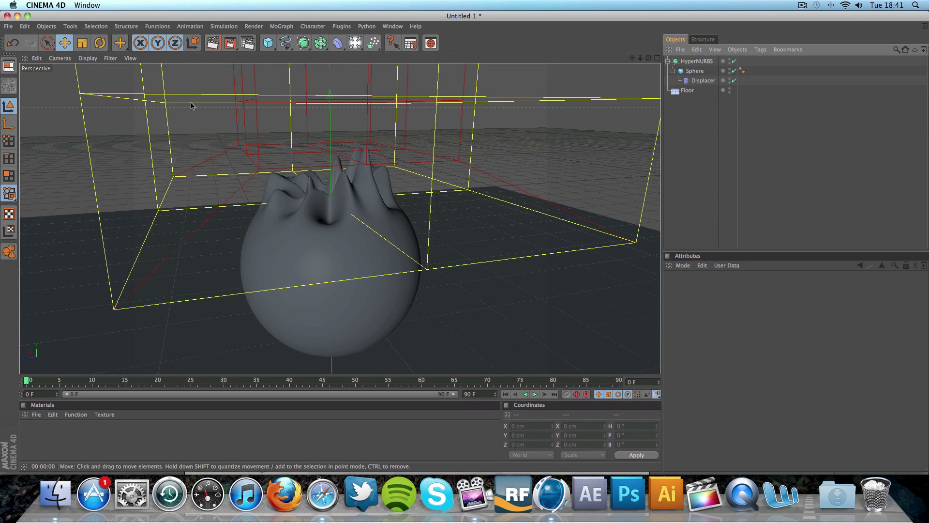
{"action": "left_click", "coordinate": [692, 61]}
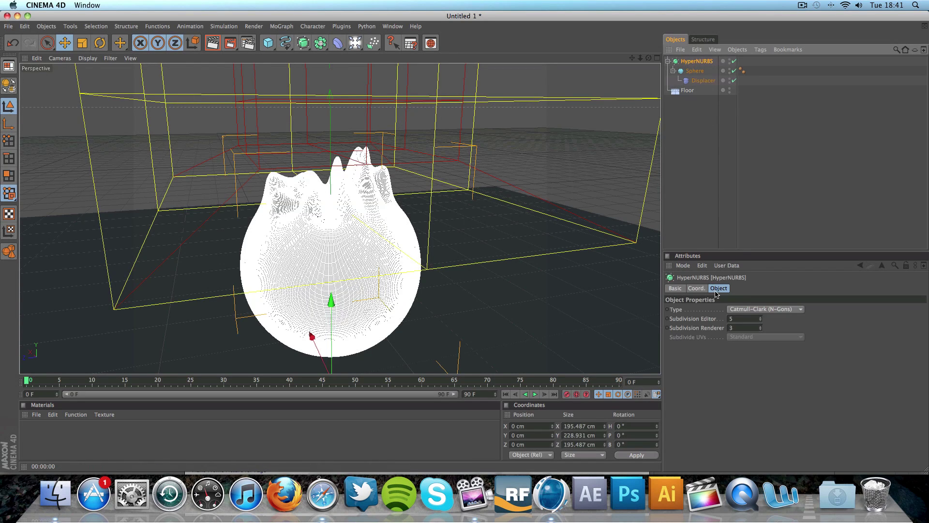
{"action": "double_click", "coordinate": [741, 318]}
{"action": "type", "text": "2"}
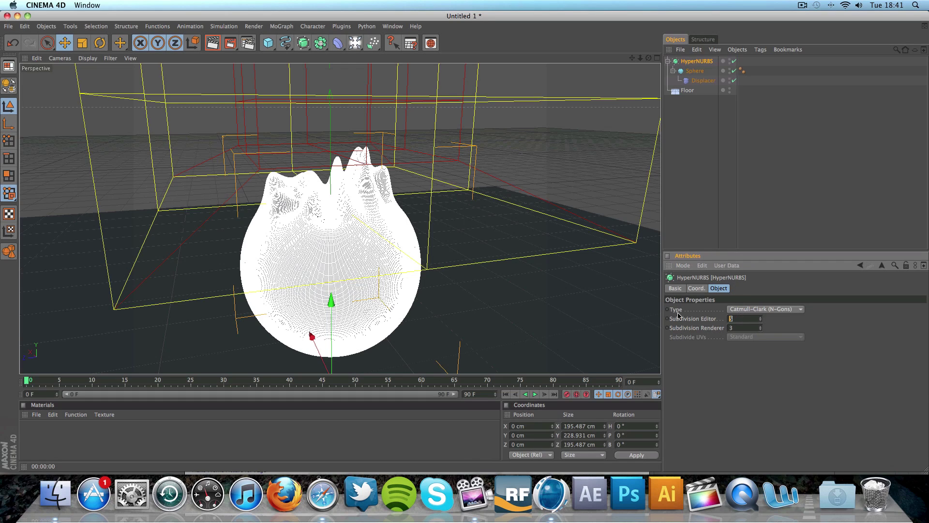
{"action": "left_click", "coordinate": [780, 143]}
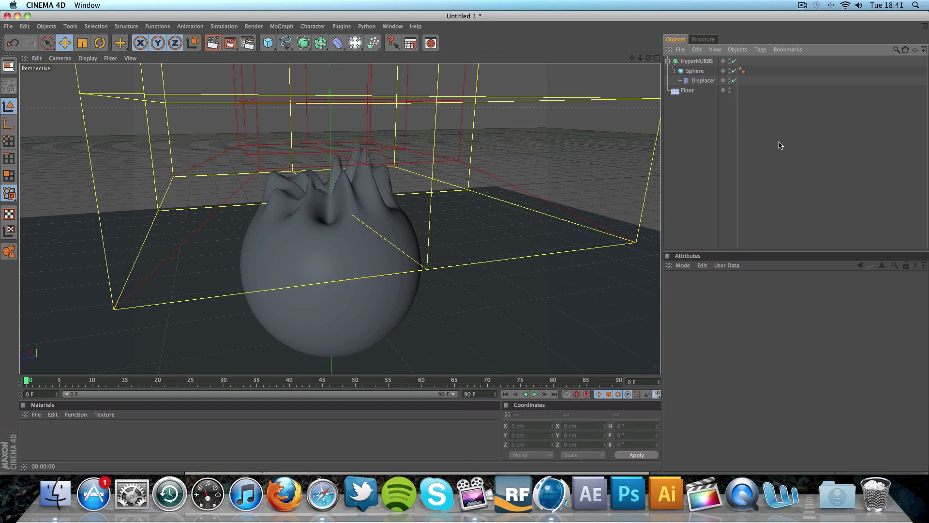
{"action": "left_click", "coordinate": [213, 41]}
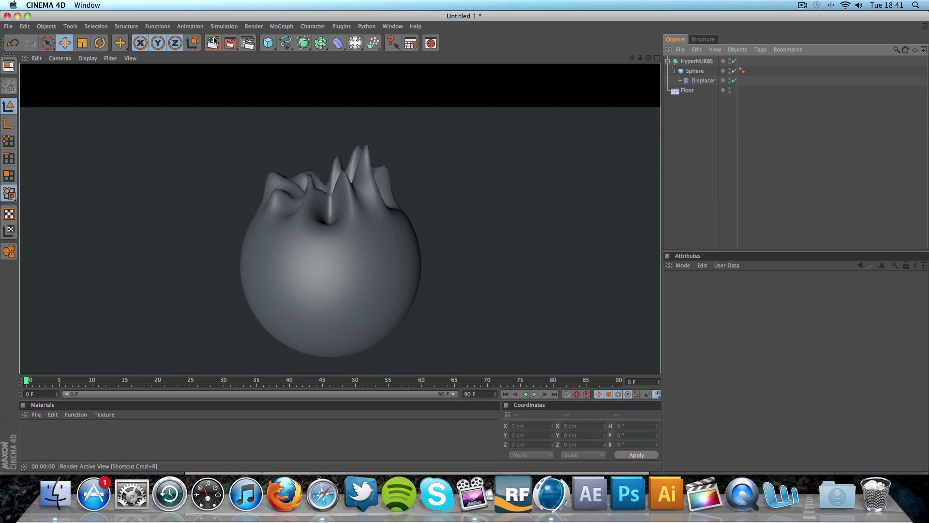